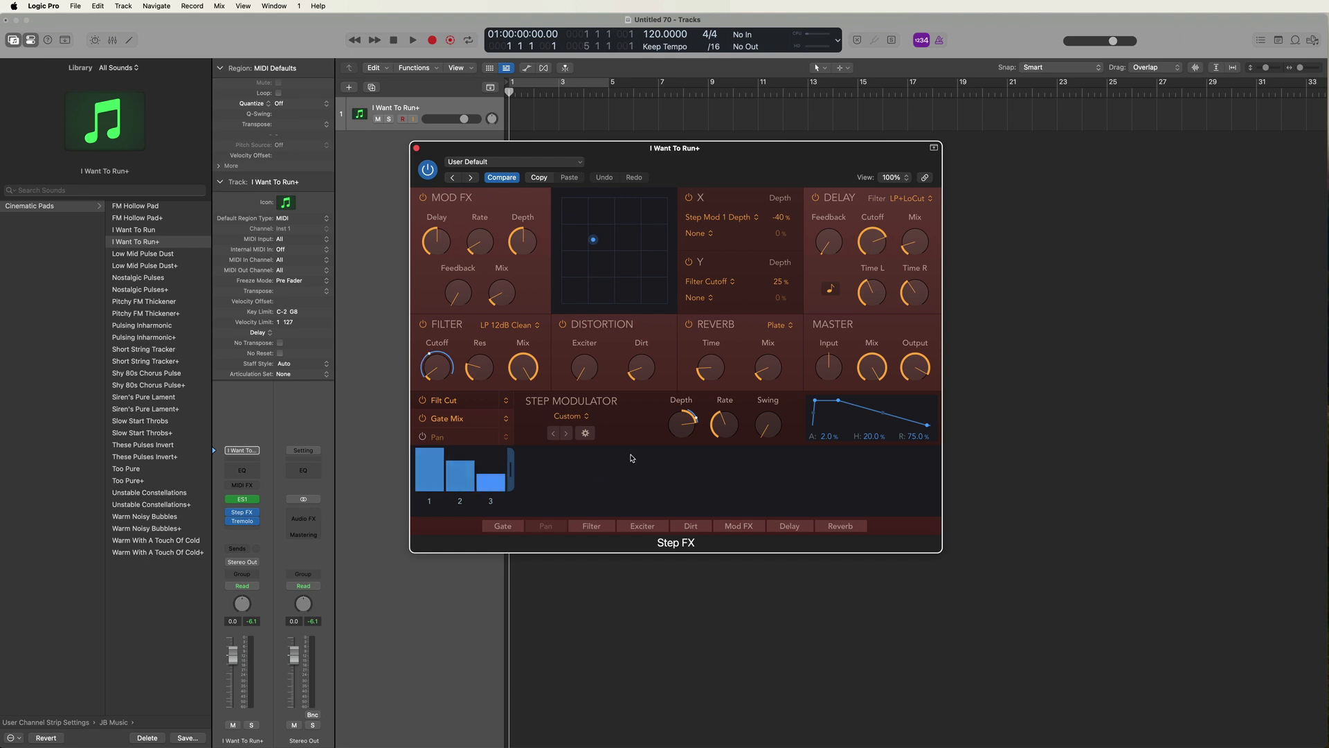
Adjust the Step Modulator Depth in Step FX, sweep the XY pad puck from side to side, and close the plug-in.
left_click_drag(681, 422, 677, 447)
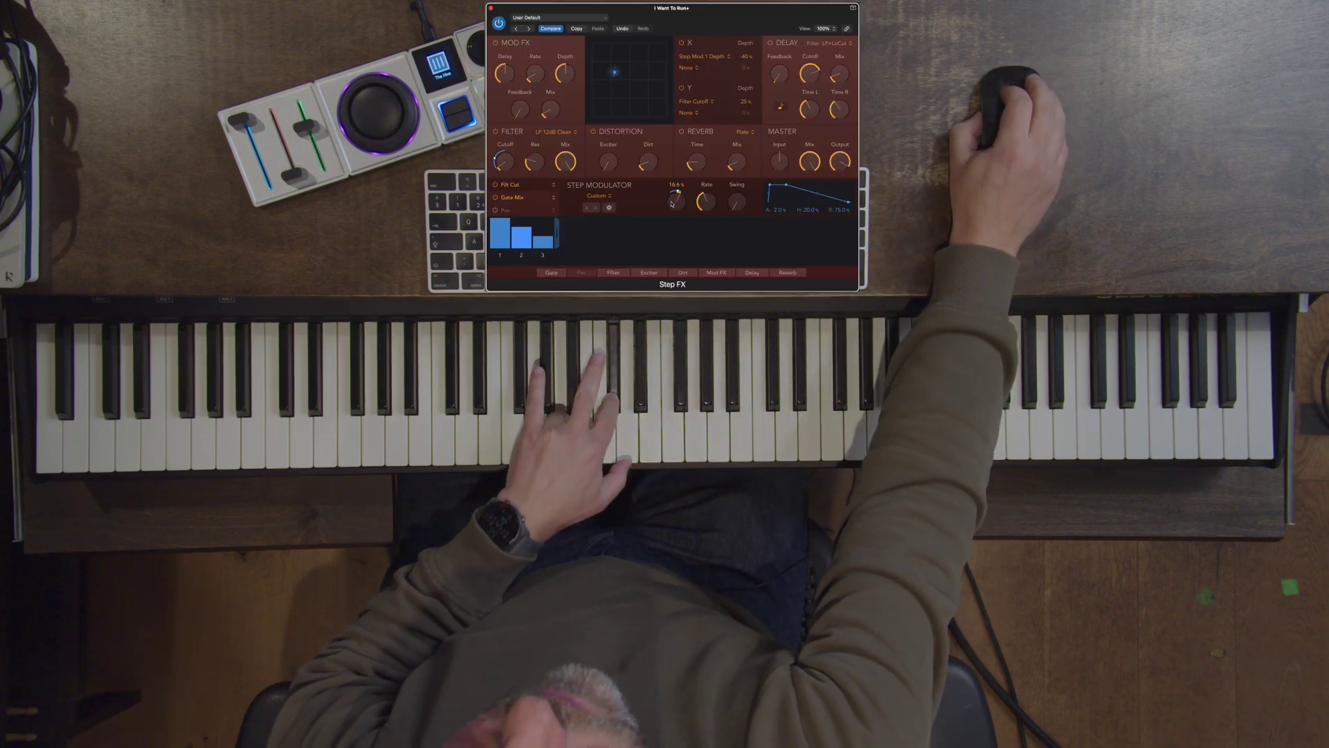
left_click_drag(672, 203, 673, 196)
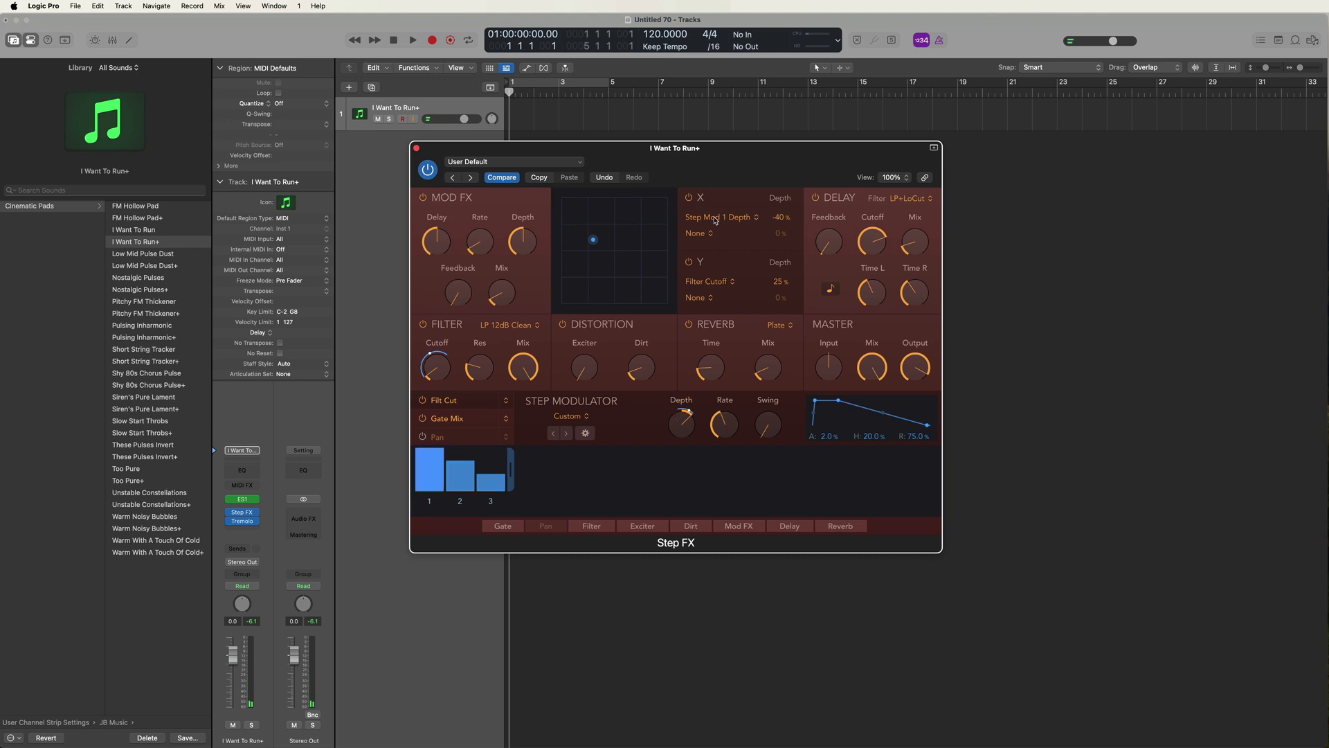
left_click_drag(594, 240, 565, 254)
left_click_drag(564, 254, 661, 256)
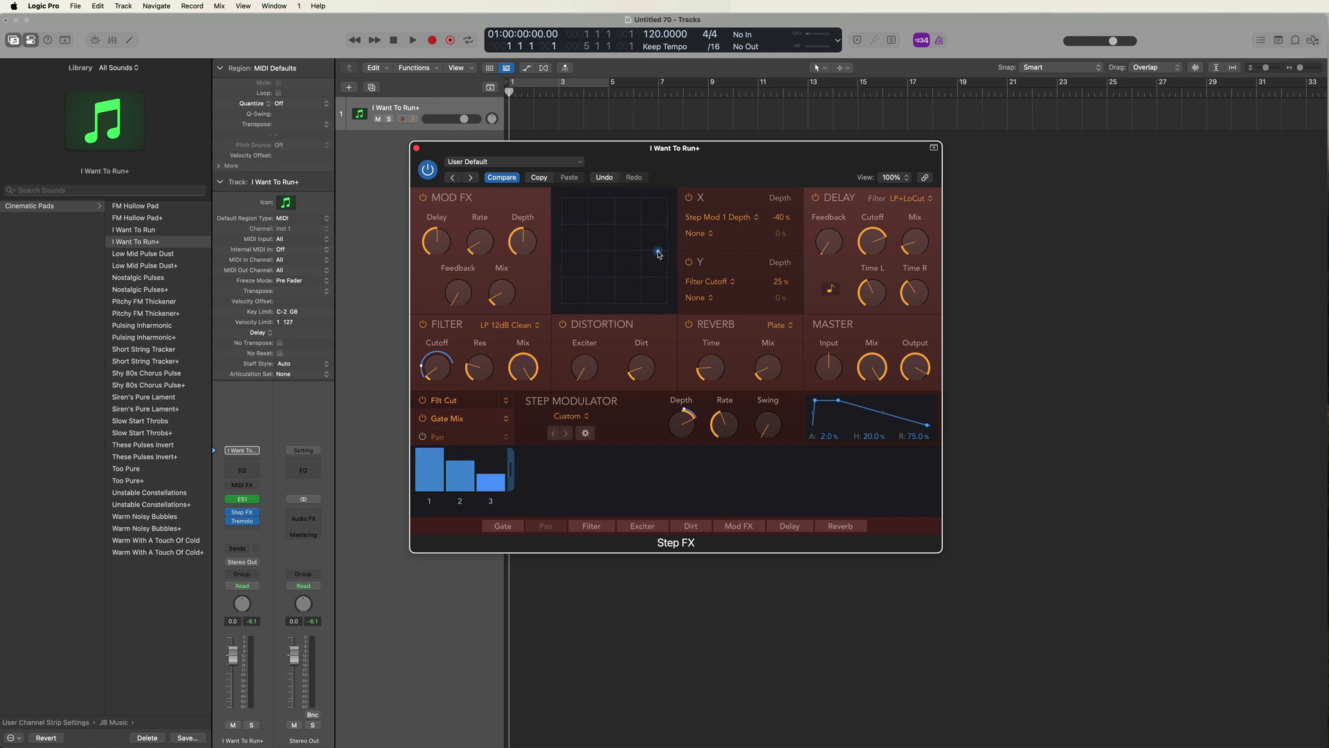
left_click_drag(659, 253, 576, 253)
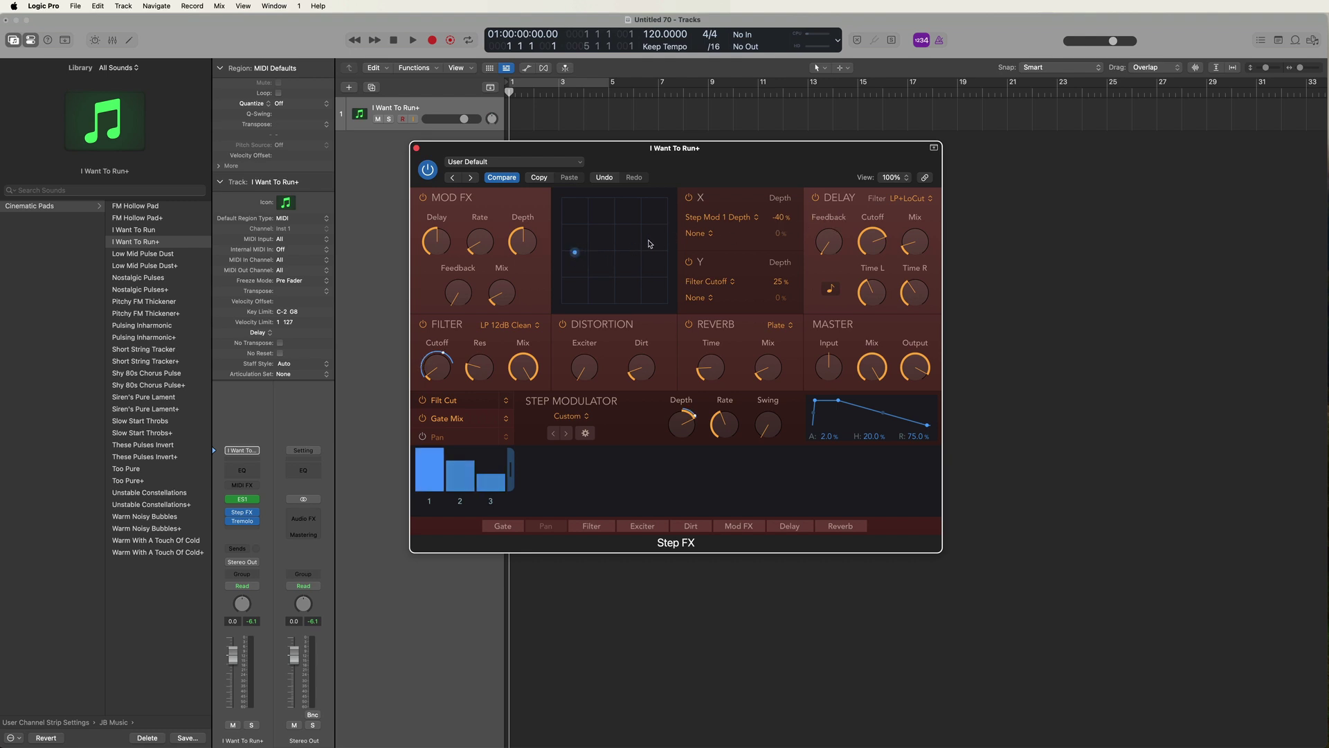
left_click_drag(576, 253, 655, 254)
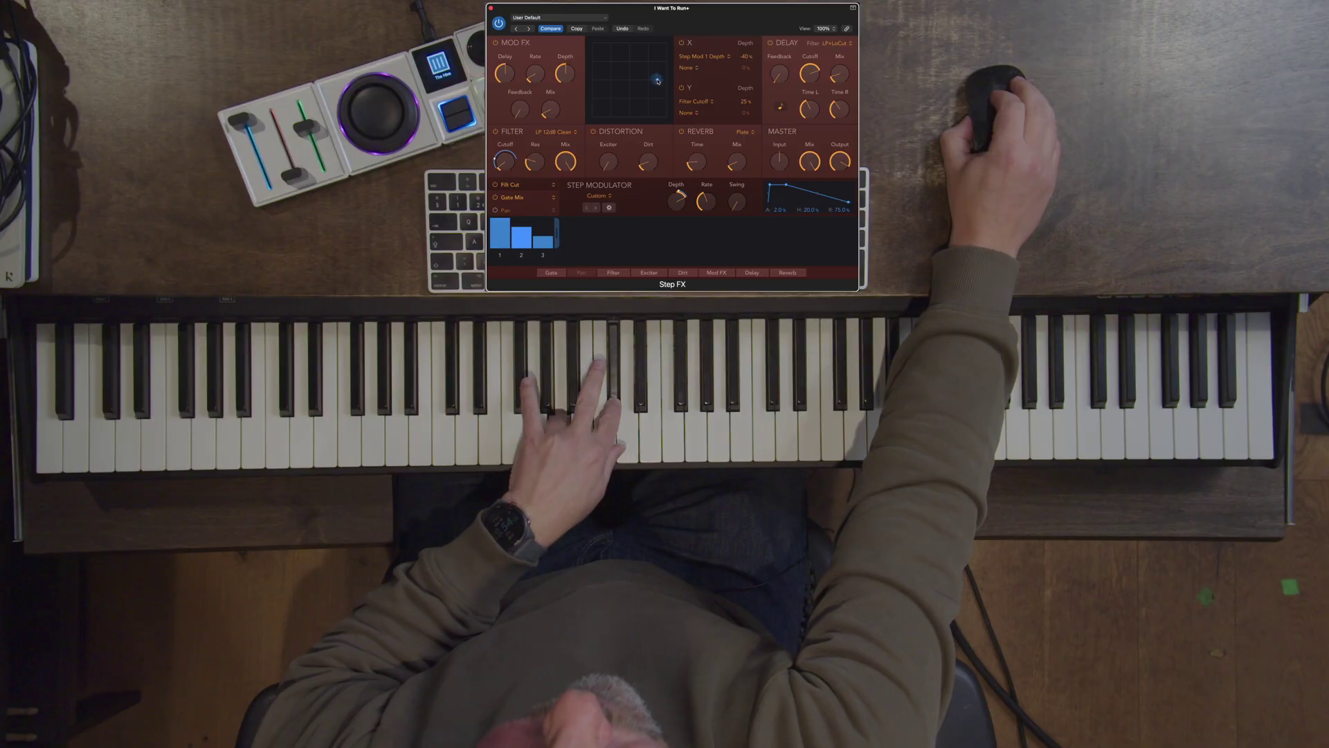
left_click_drag(651, 82, 625, 77)
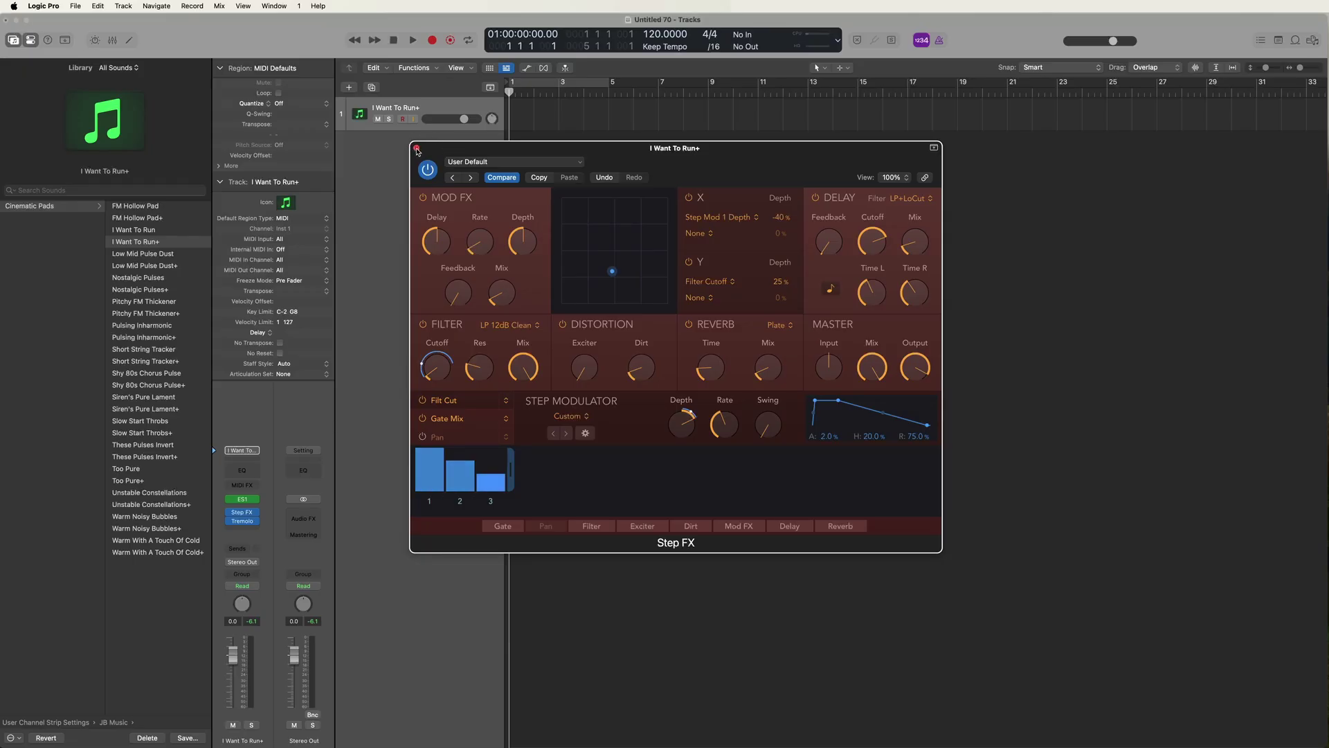
left_click(416, 148)
Load the Low Mid Pulse Dust patch and review its Velocity Processor settings.
key("Down")
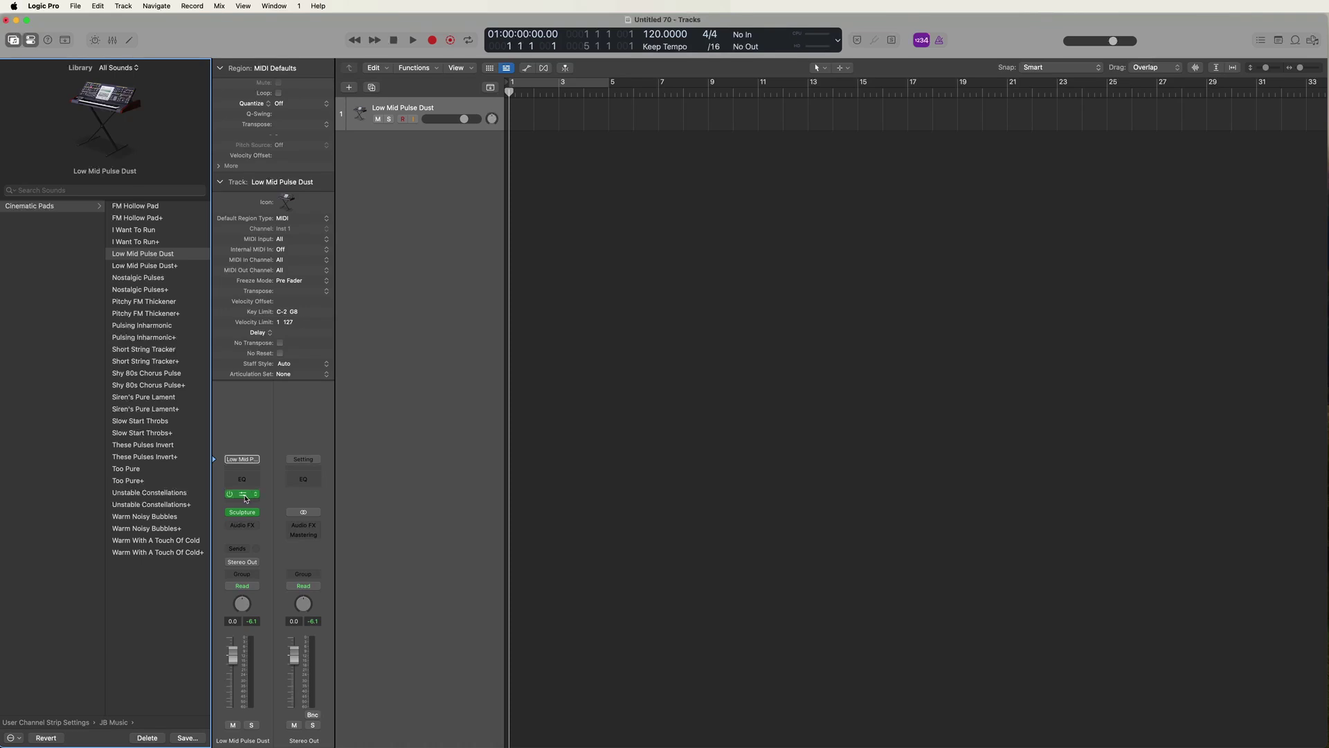
left_click(243, 494)
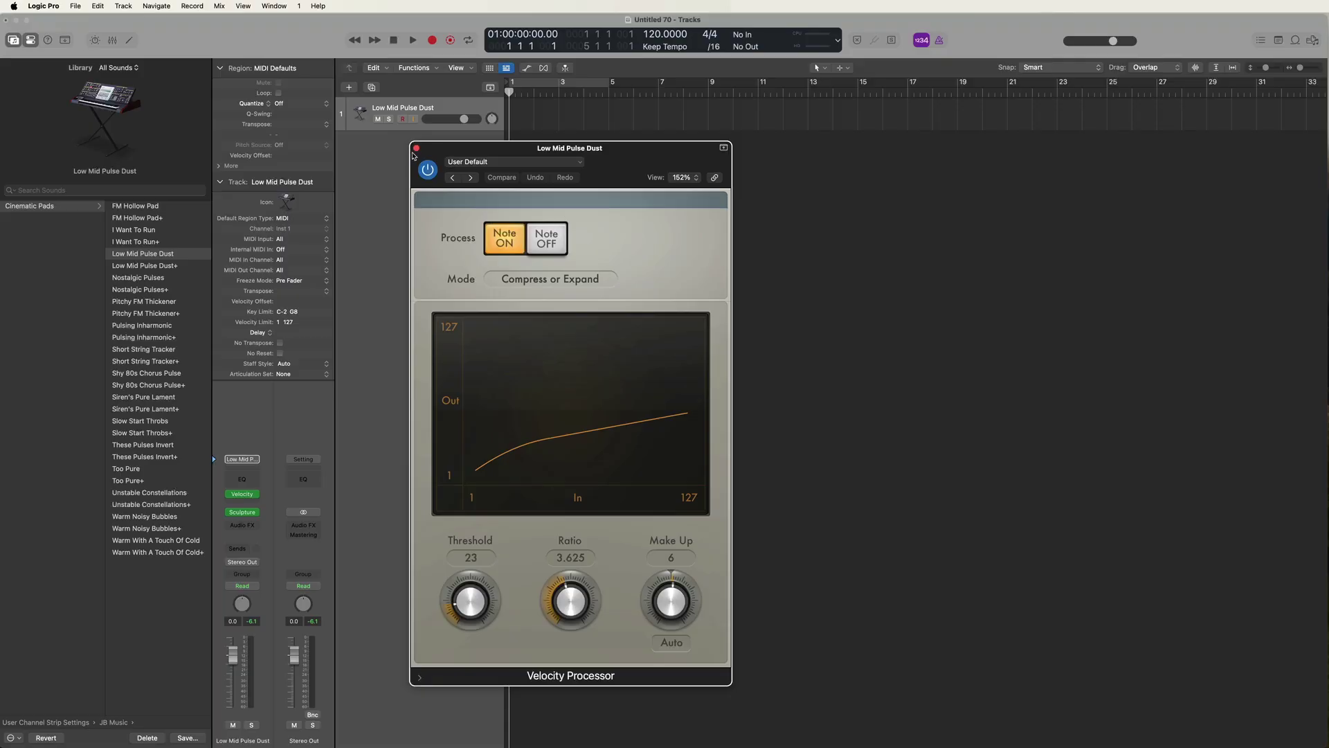
left_click(416, 150)
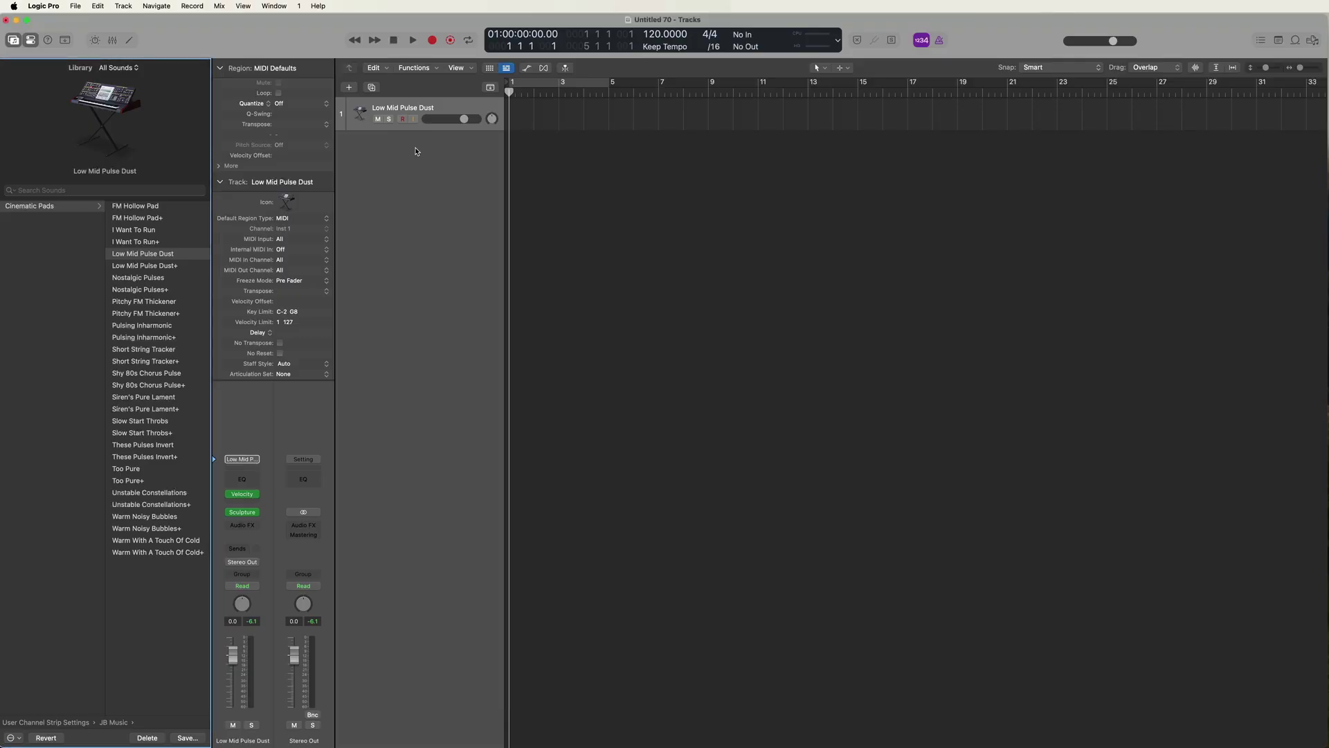
Load the Low Mid Pulse Dust+ patch and review its Channel EQ, AutoFilter and ChromaVerb effects.
left_click(153, 268)
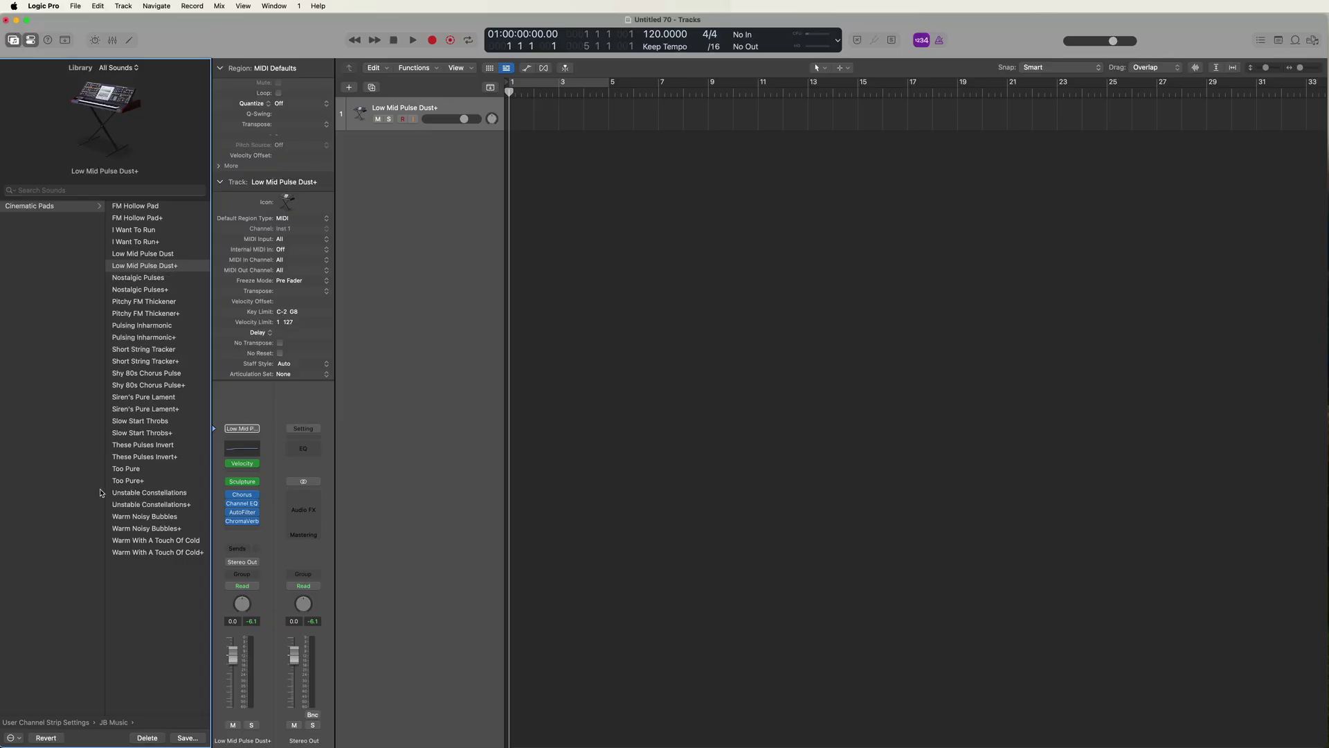
left_click(244, 506)
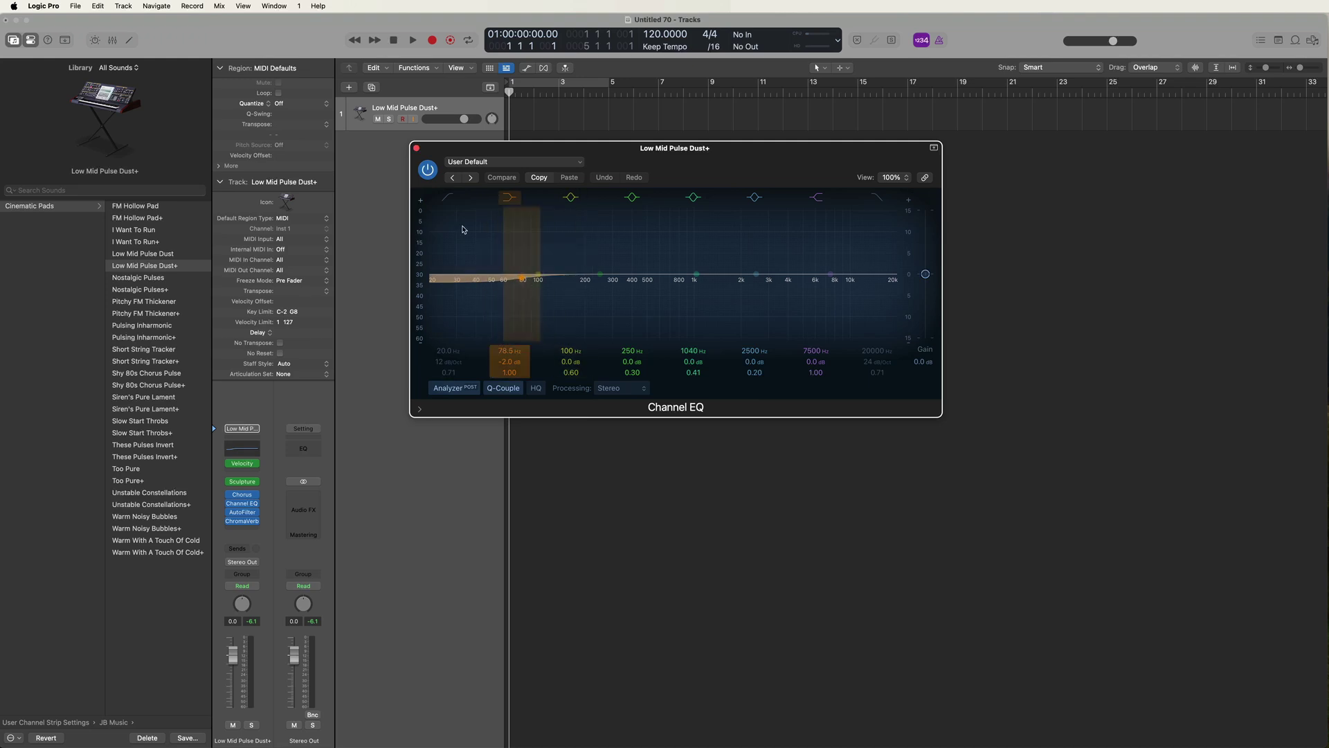
left_click(416, 149)
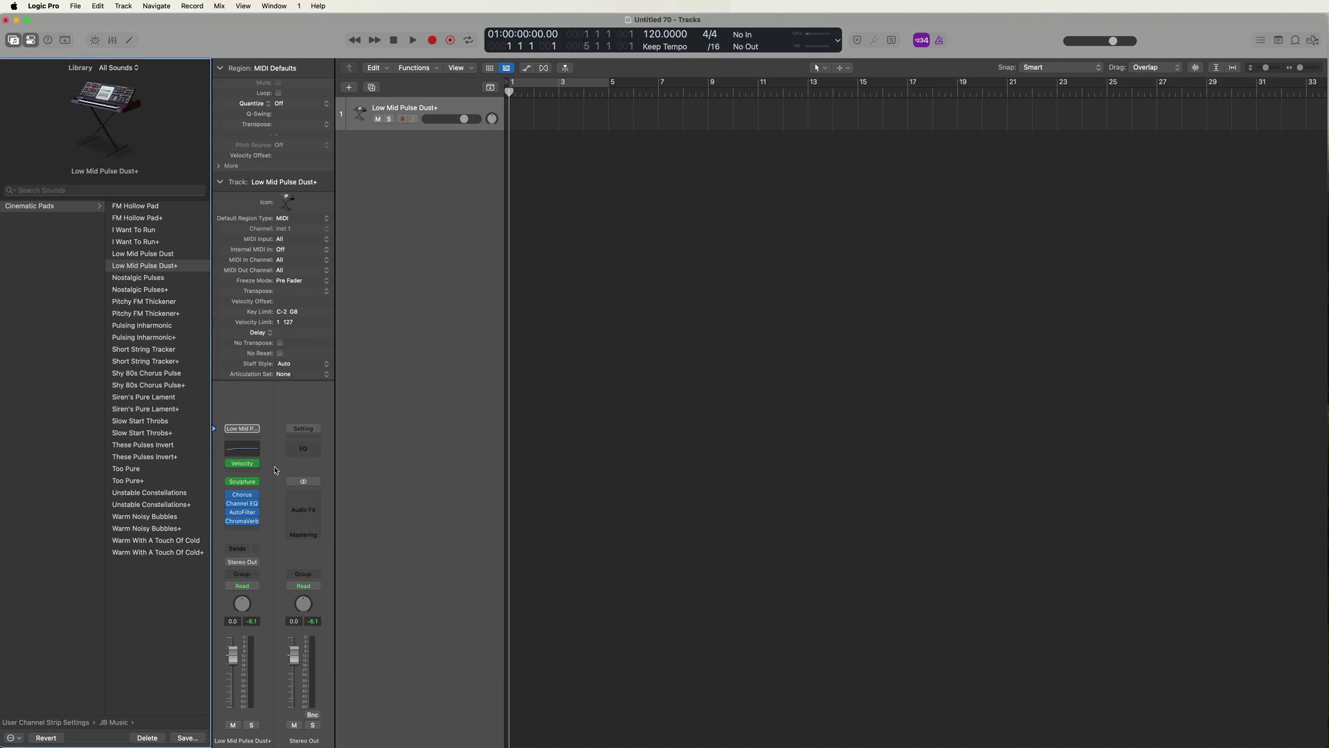
left_click(242, 516)
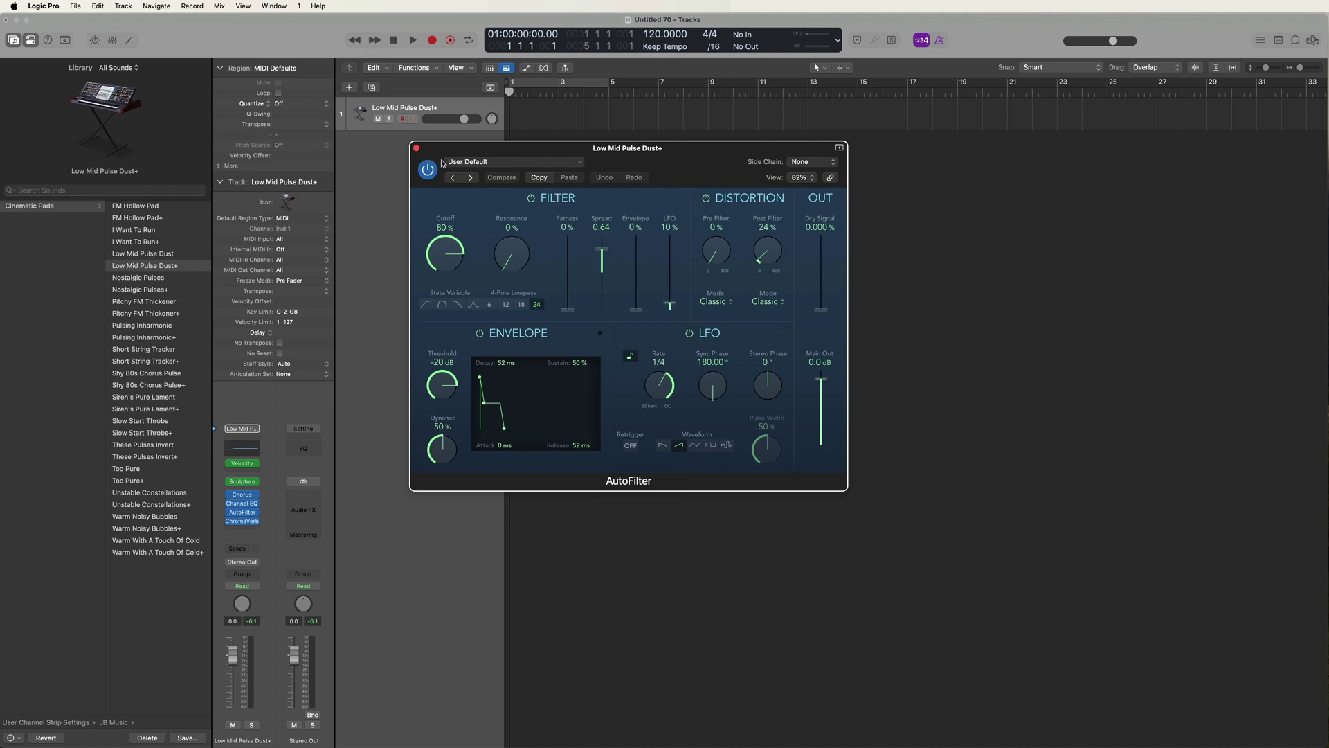
left_click(417, 149)
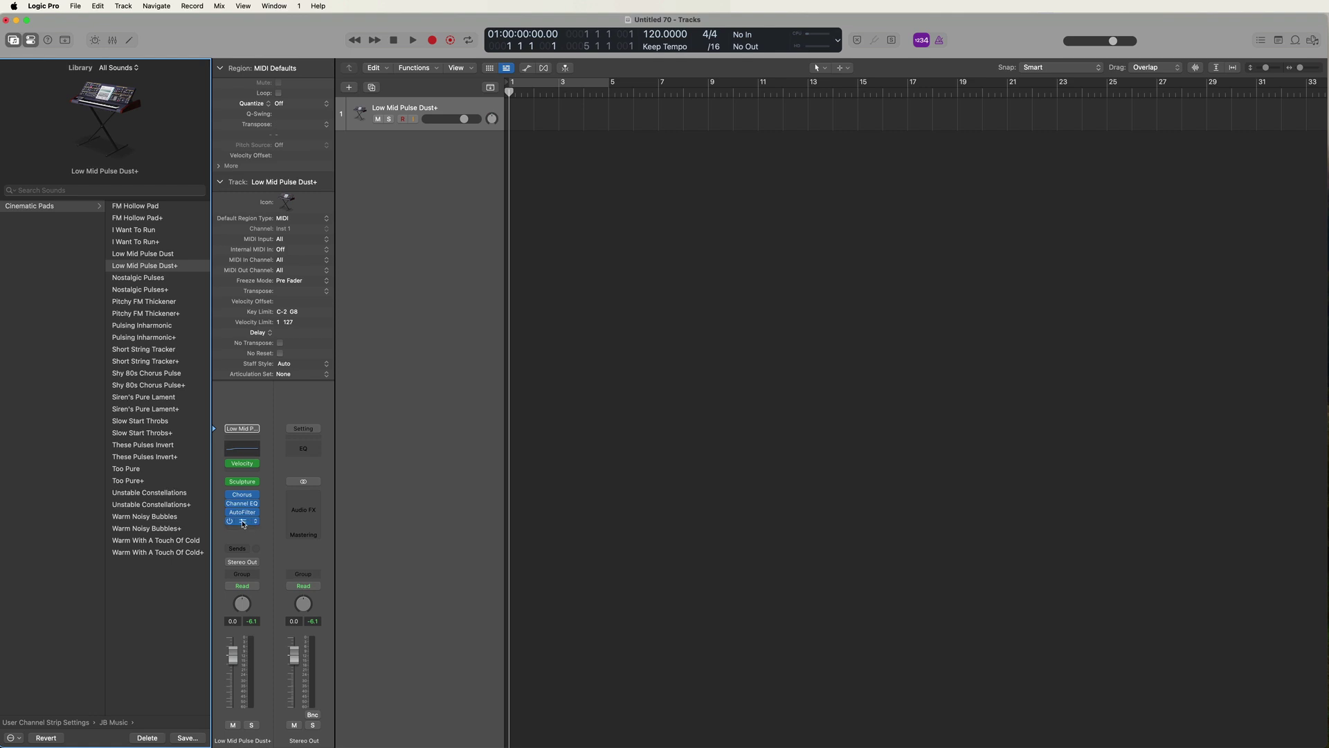
left_click(242, 522)
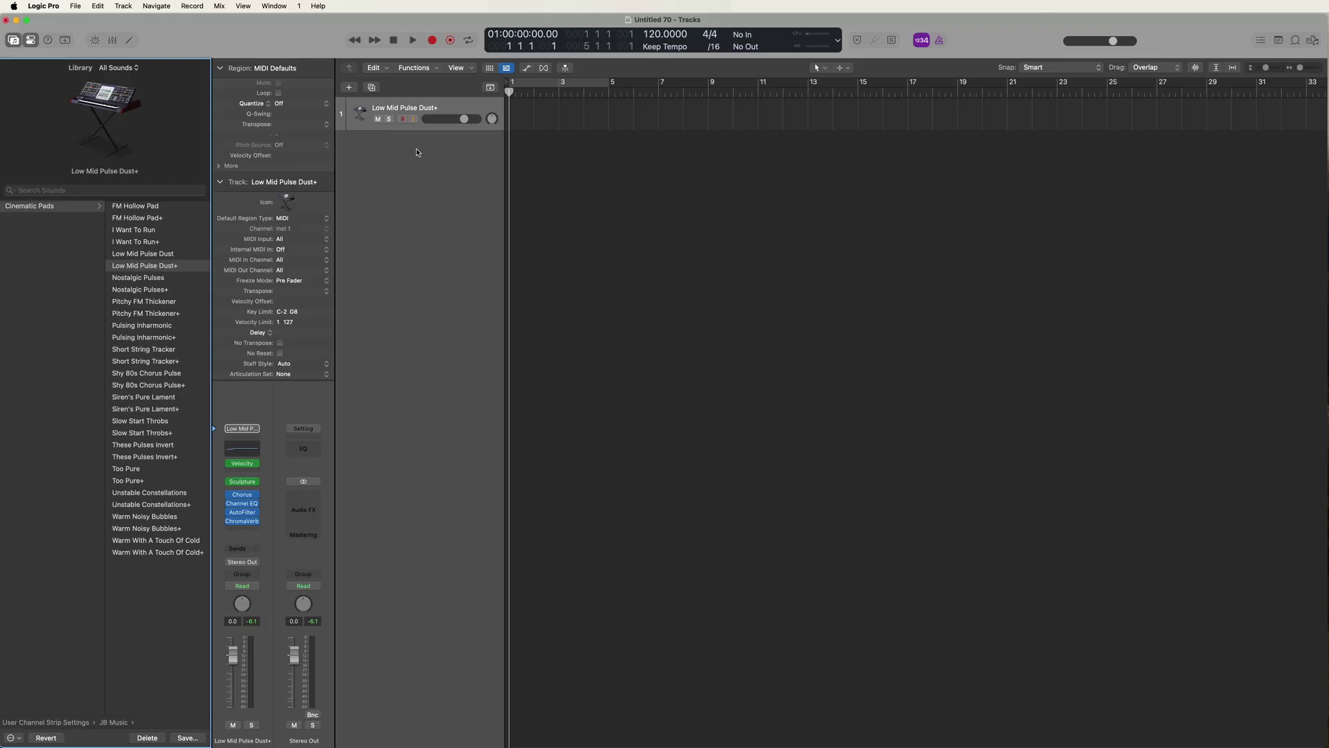
Load the Nostalgic Pulses patch from the Cinematic Pads sounds.
left_click(156, 278)
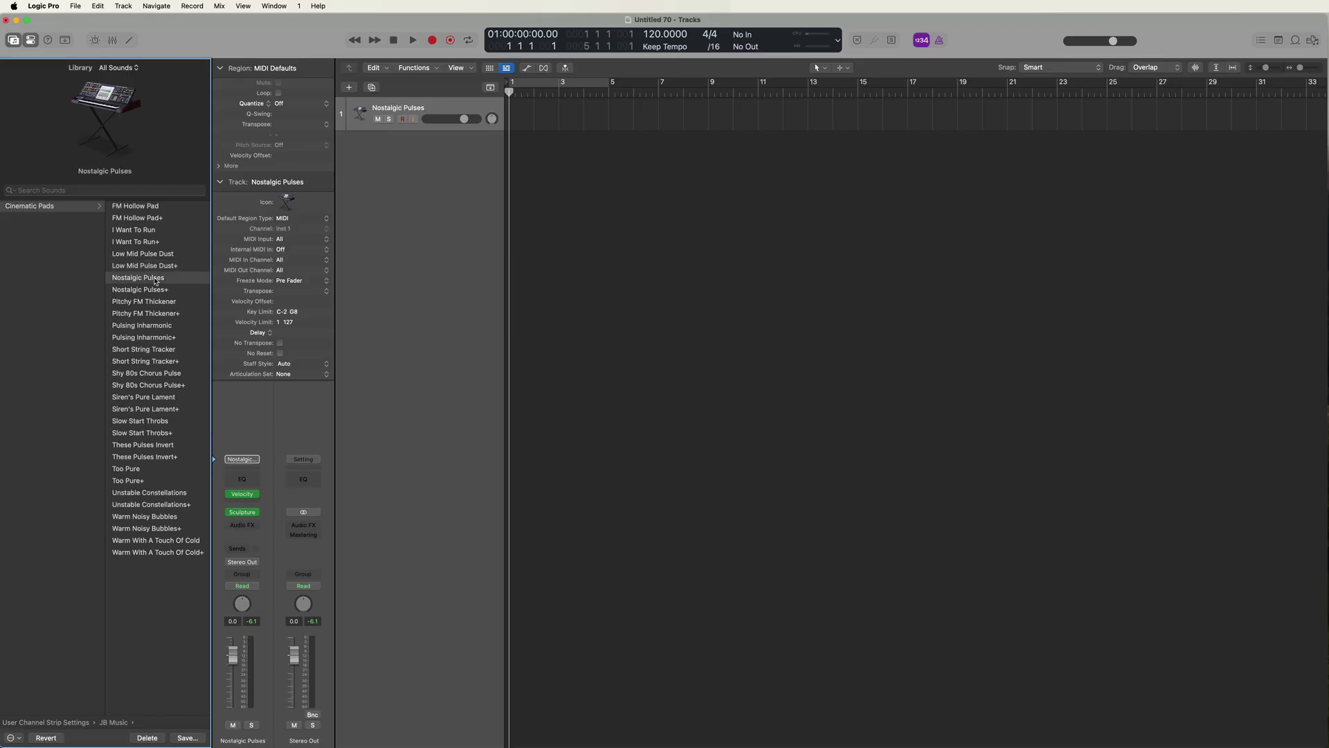
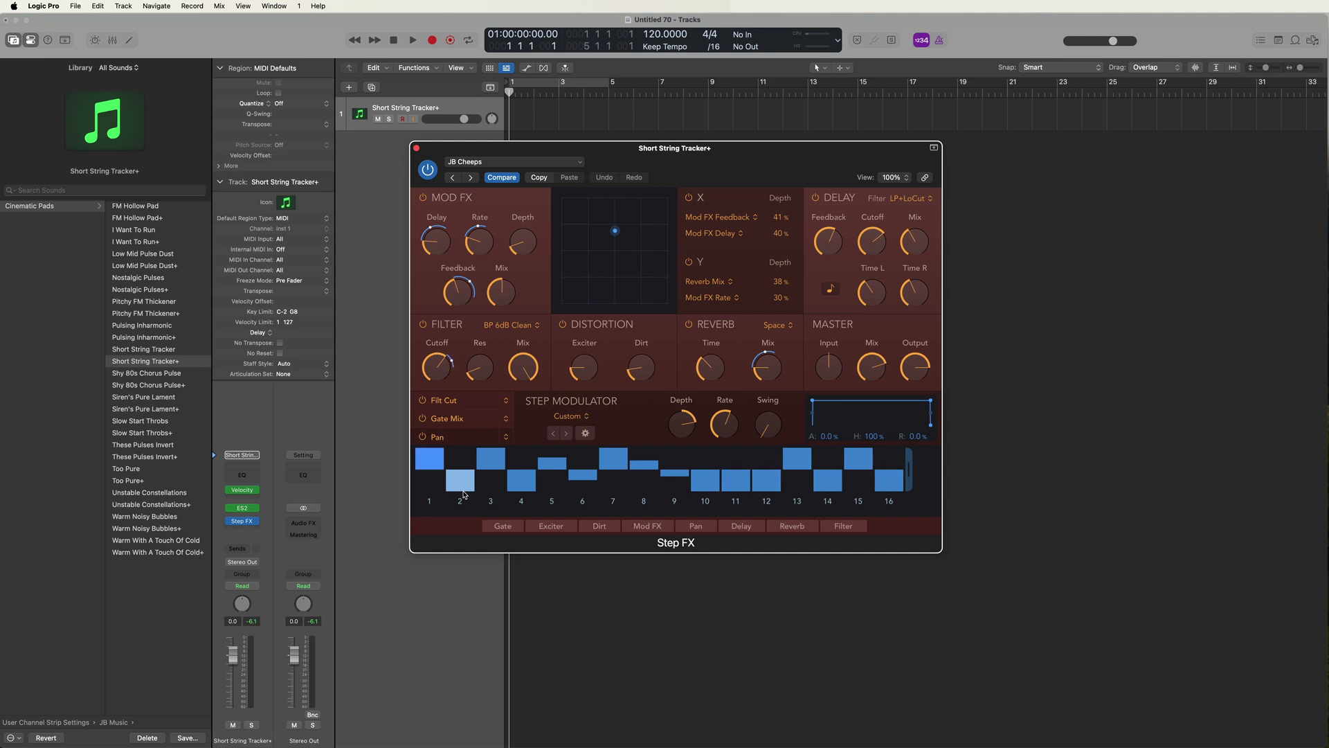
Turn off the Filt Cut, Gate Mix and Pan step modulators in Step FX.
left_click(422, 400)
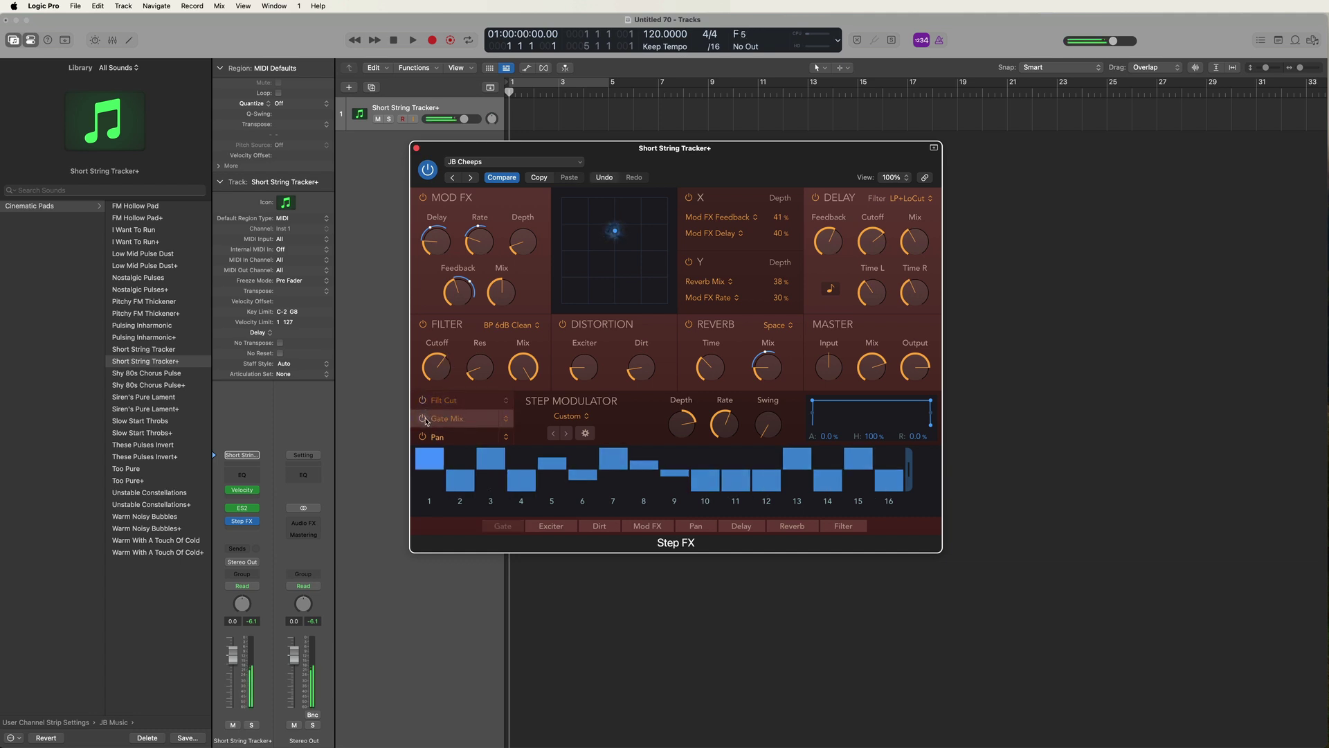
left_click(422, 418)
left_click(422, 437)
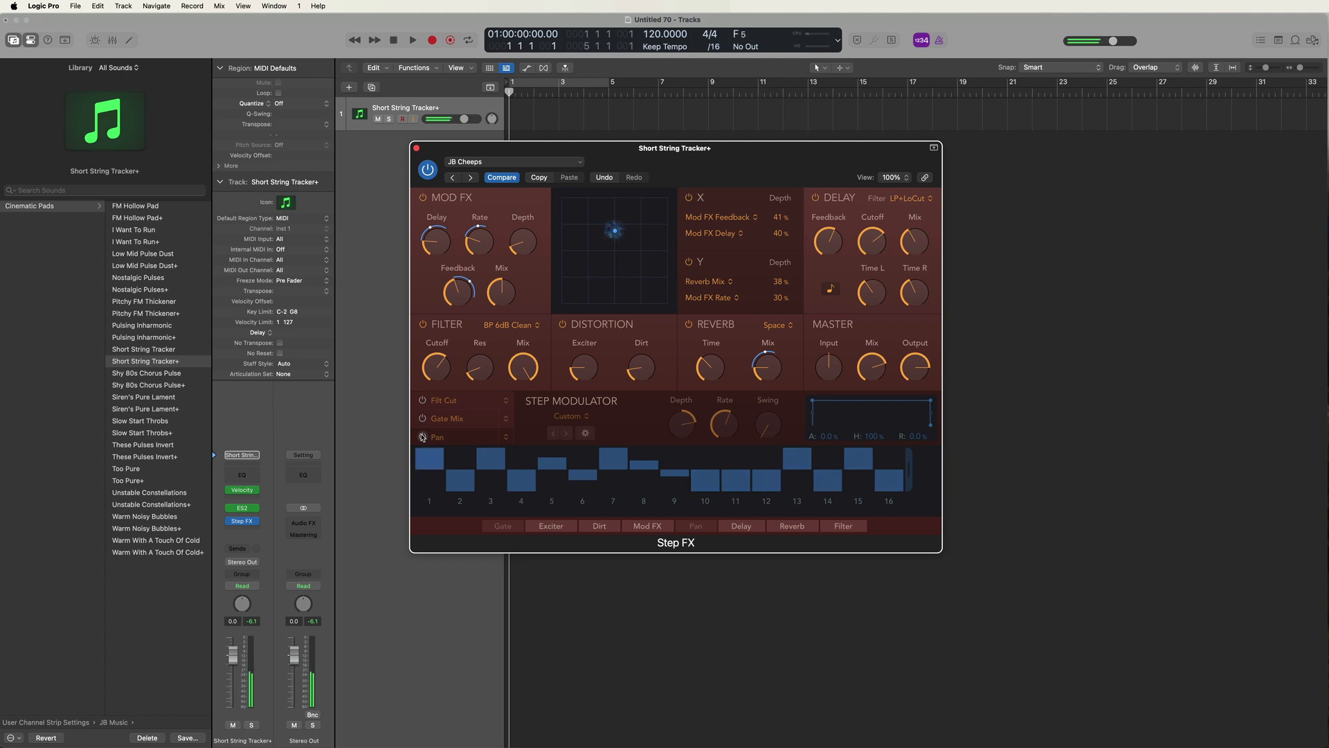
Turn the Filt Cut and Gate Mix step modulators back on, moving the XY pad puck around in between.
left_click(423, 401)
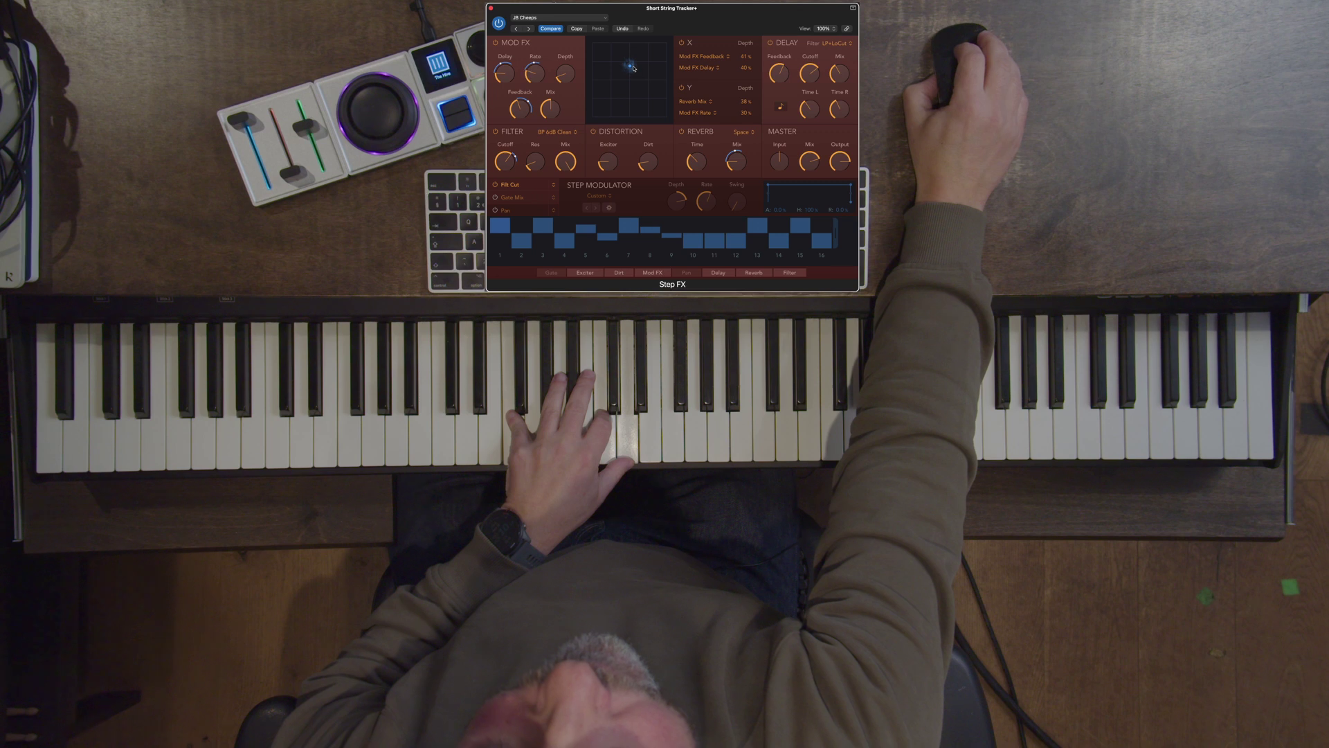
mouse_move(630, 67)
left_mouse_down()
mouse_move(641, 47)
mouse_move(657, 81)
mouse_move(617, 92)
mouse_move(629, 53)
mouse_move(651, 71)
left_mouse_up()
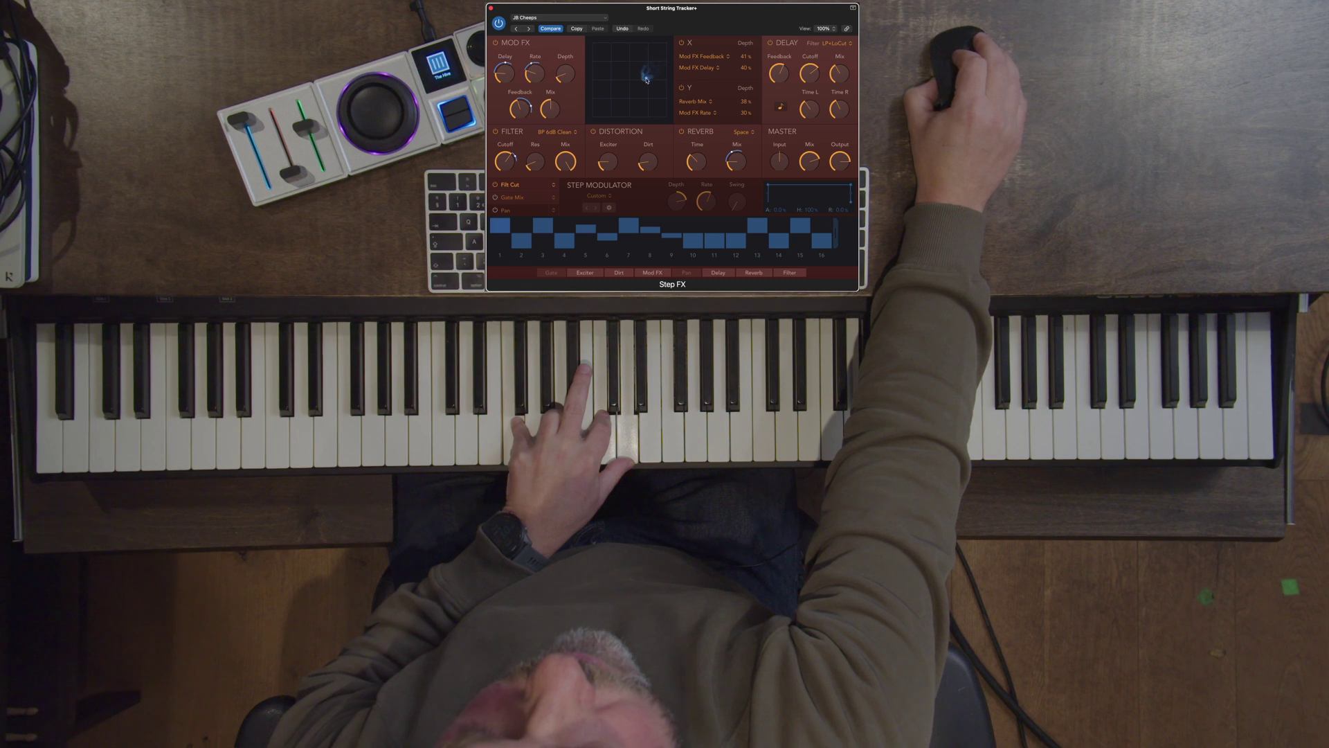
left_click_drag(625, 90, 622, 88)
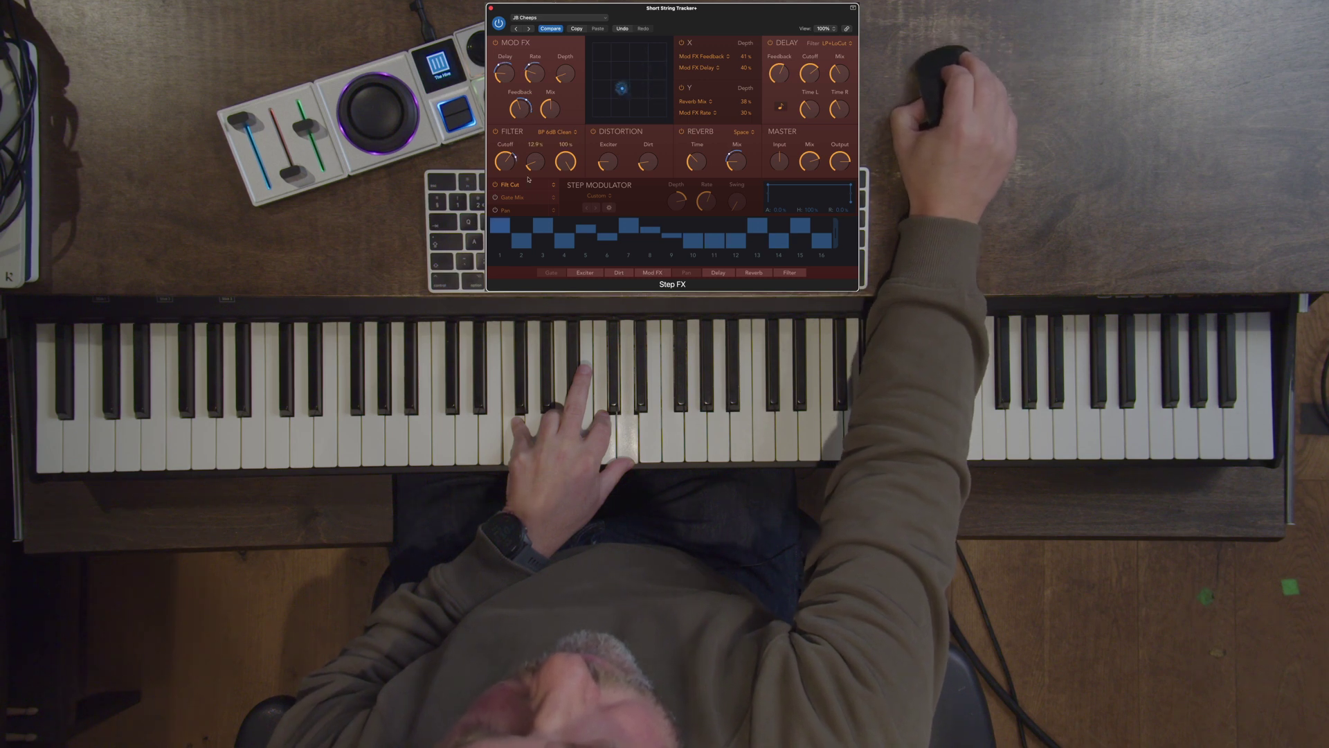
left_click(495, 198)
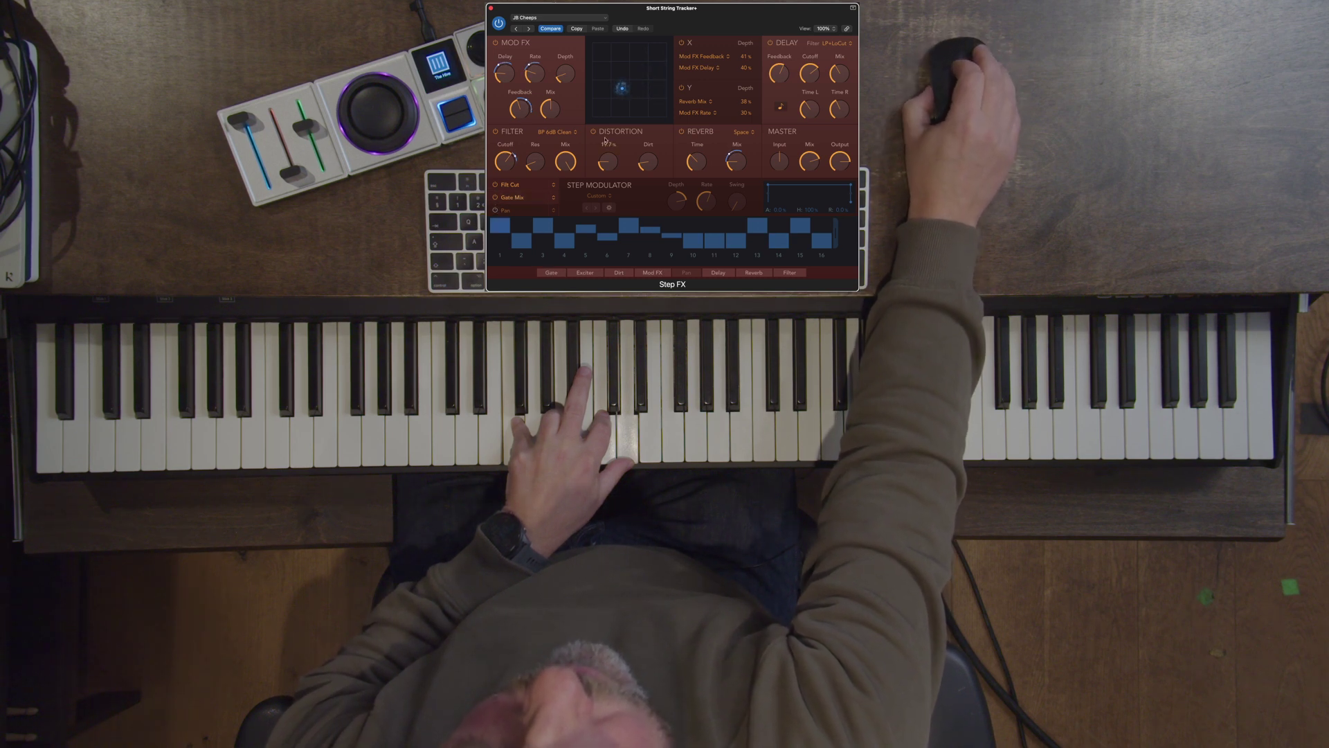
Turn the Pan step modulator back on, sweep the XY pad puck across the pad, and close Step FX.
left_click_drag(627, 87, 602, 57)
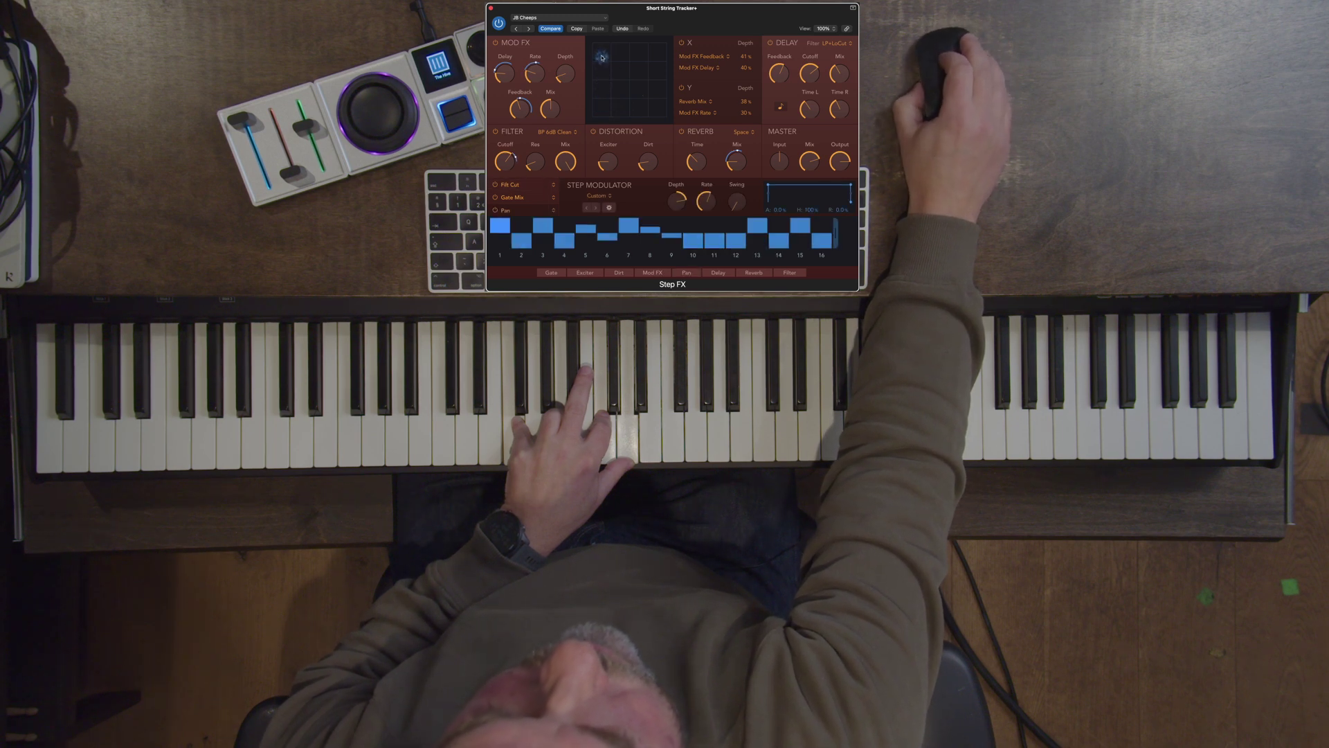
mouse_move(602, 57)
left_mouse_down()
mouse_move(624, 72)
mouse_move(619, 87)
mouse_move(654, 91)
mouse_move(666, 46)
left_mouse_up()
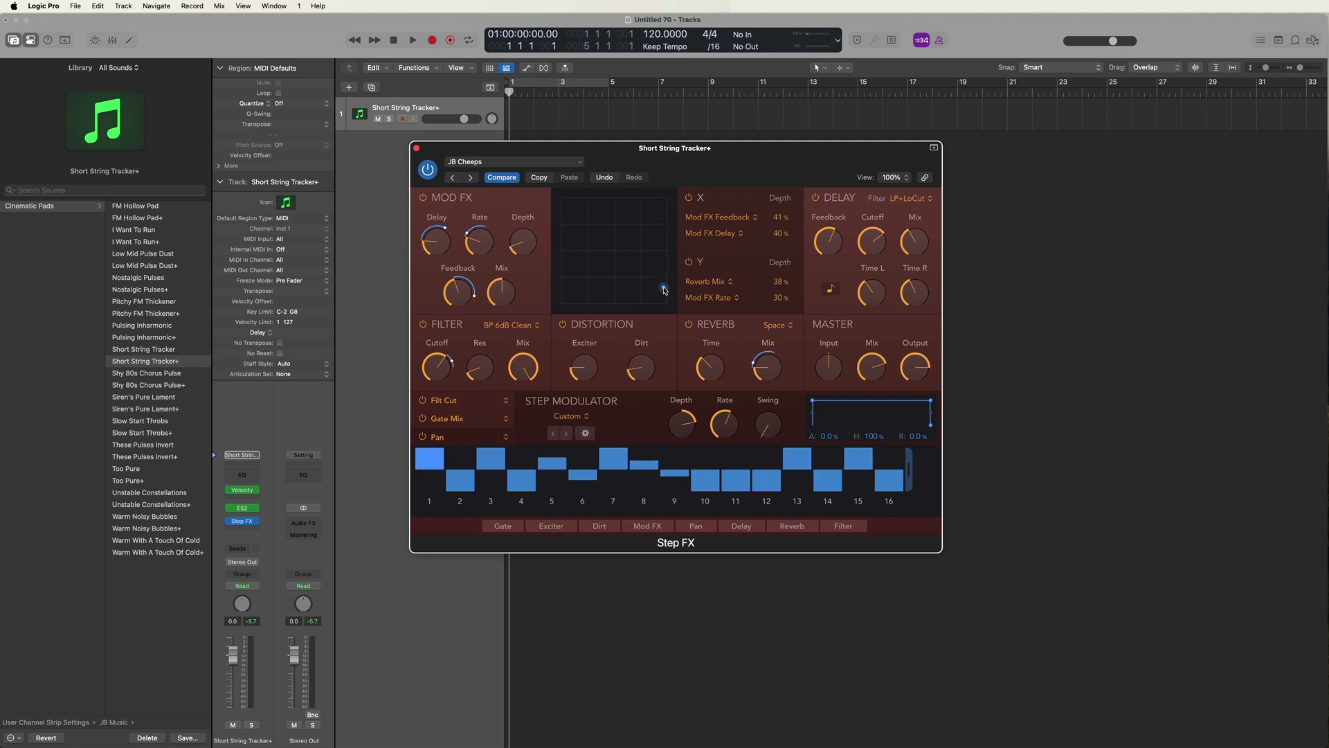
left_click_drag(665, 201, 634, 211)
left_click(416, 148)
Load the Shy 80s Chorus Pulse patch, followed by its effects version, Shy 80s Chorus Pulse+.
left_click(153, 374)
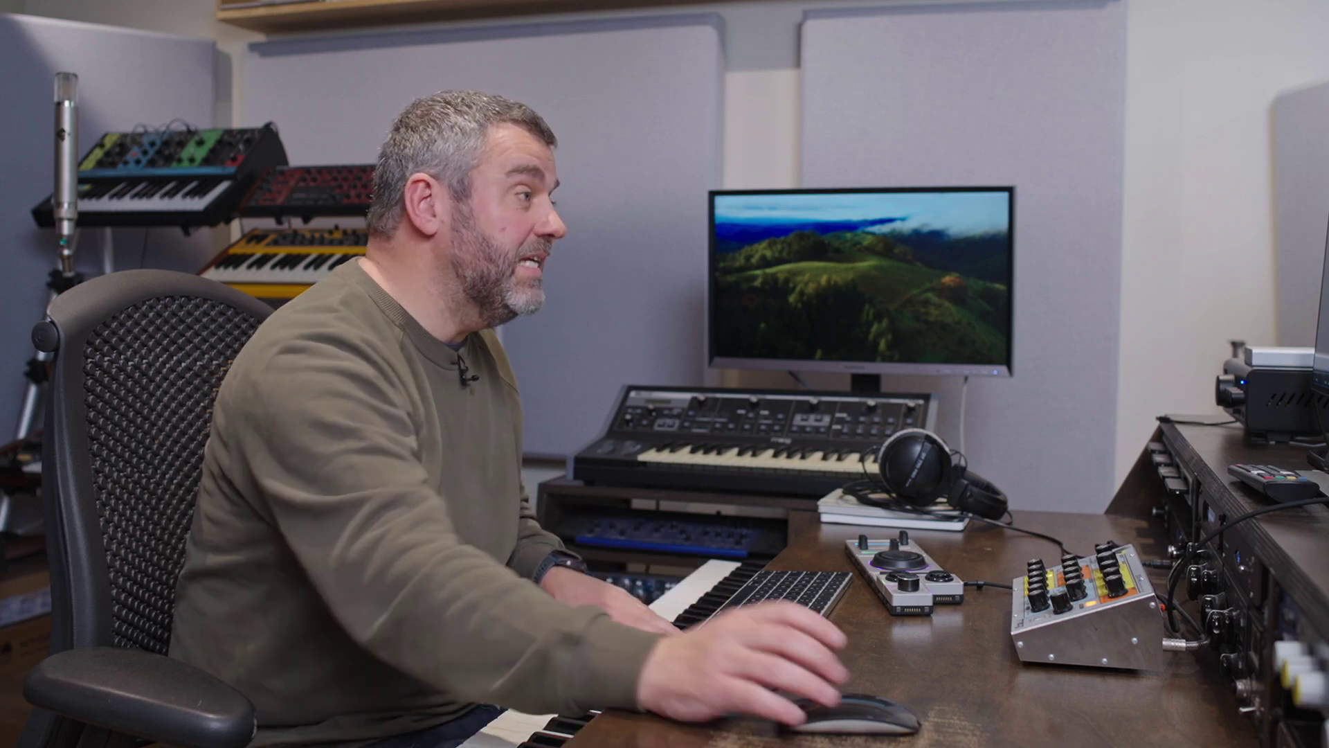
left_click(157, 389)
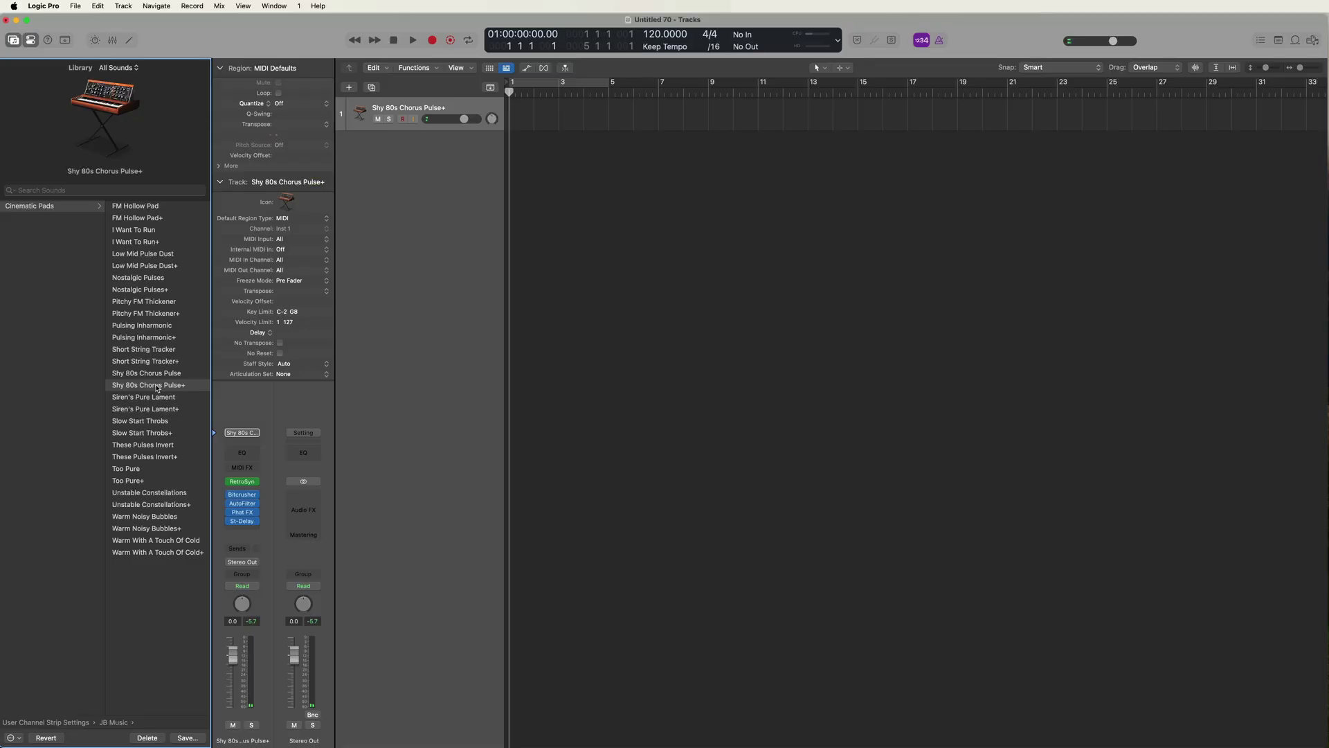
Examine the patch's Bitcrusher and AutoFilter settings and close both plug-in windows.
left_click(242, 494)
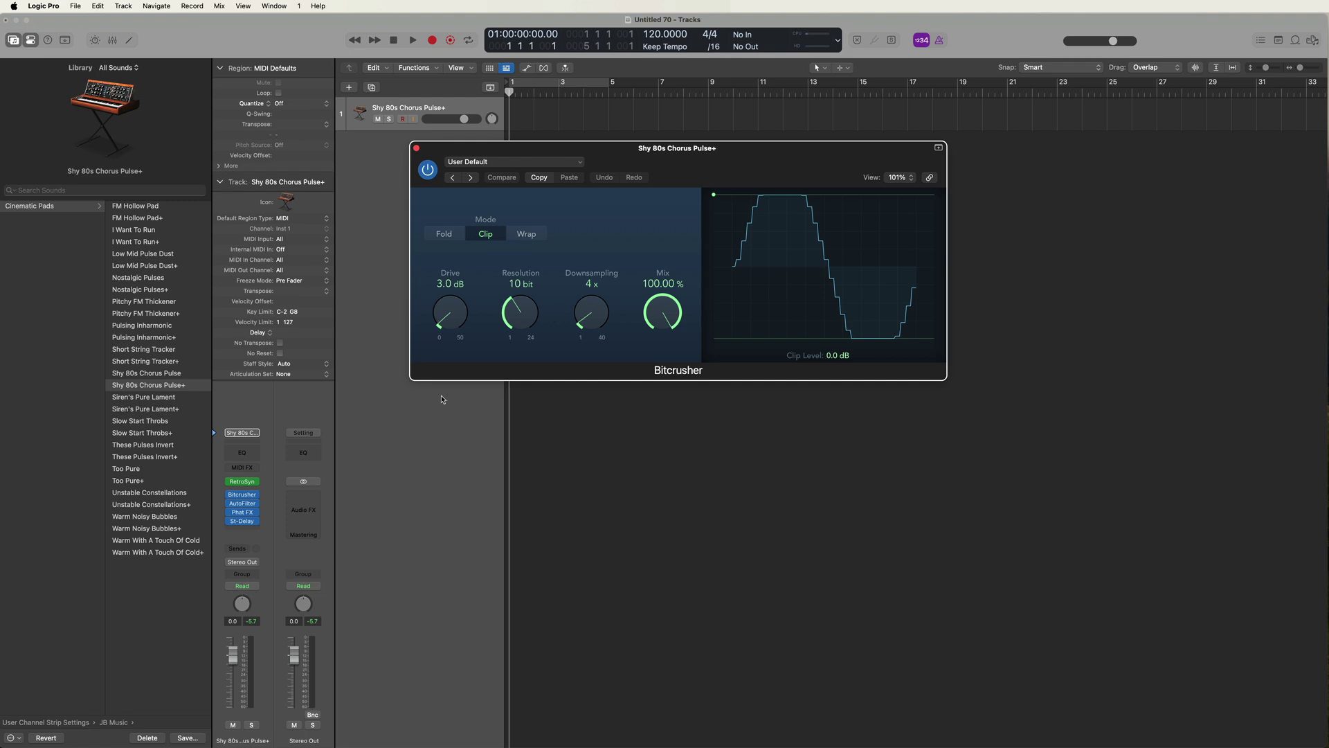
left_click(242, 503)
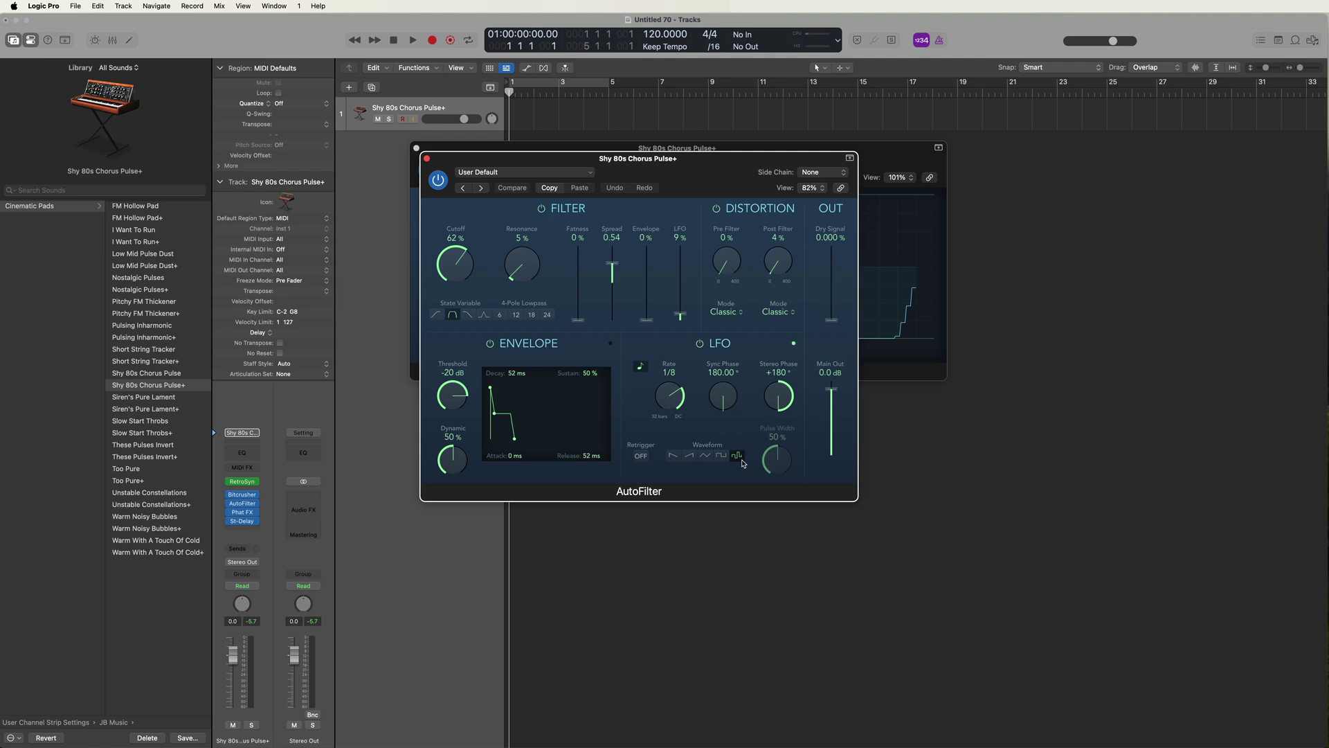
left_click(426, 158)
left_click(416, 147)
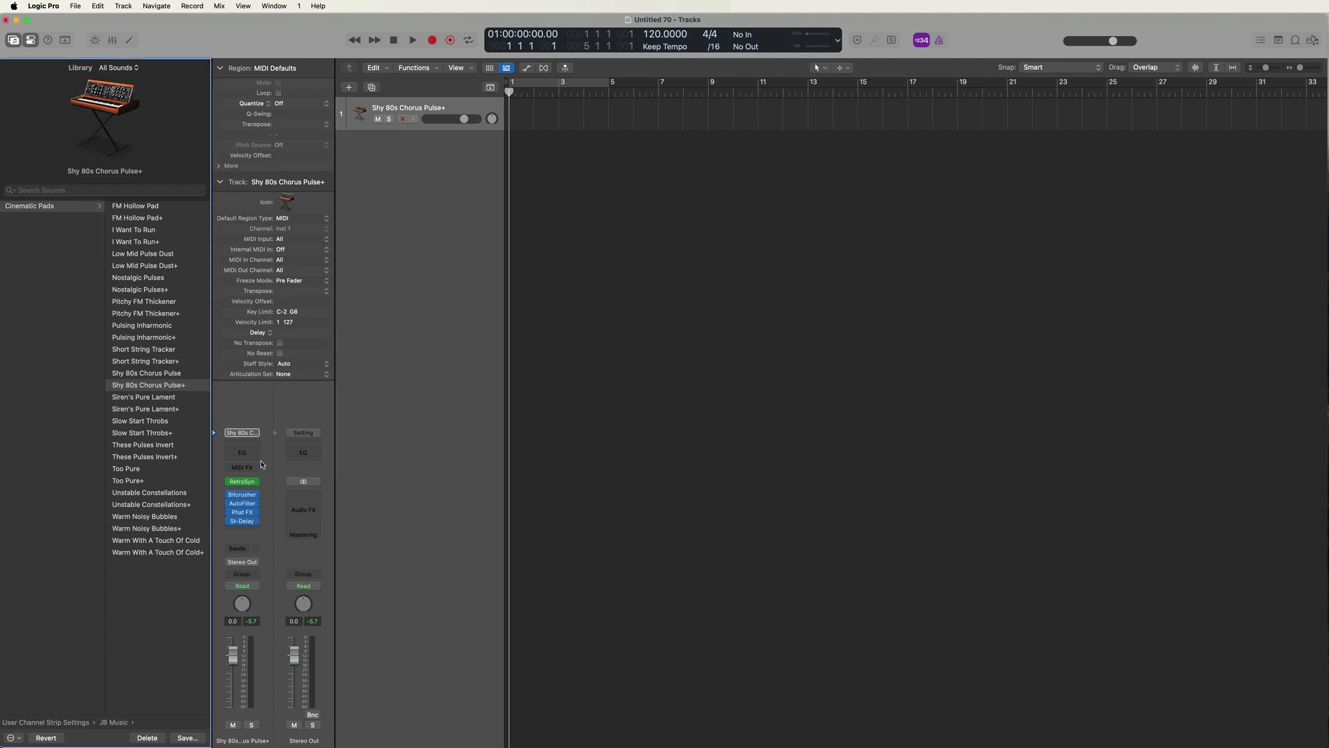
Set the Master Mix in the patch's Phat FX to about 7.8% and close the plug-in.
left_click(245, 514)
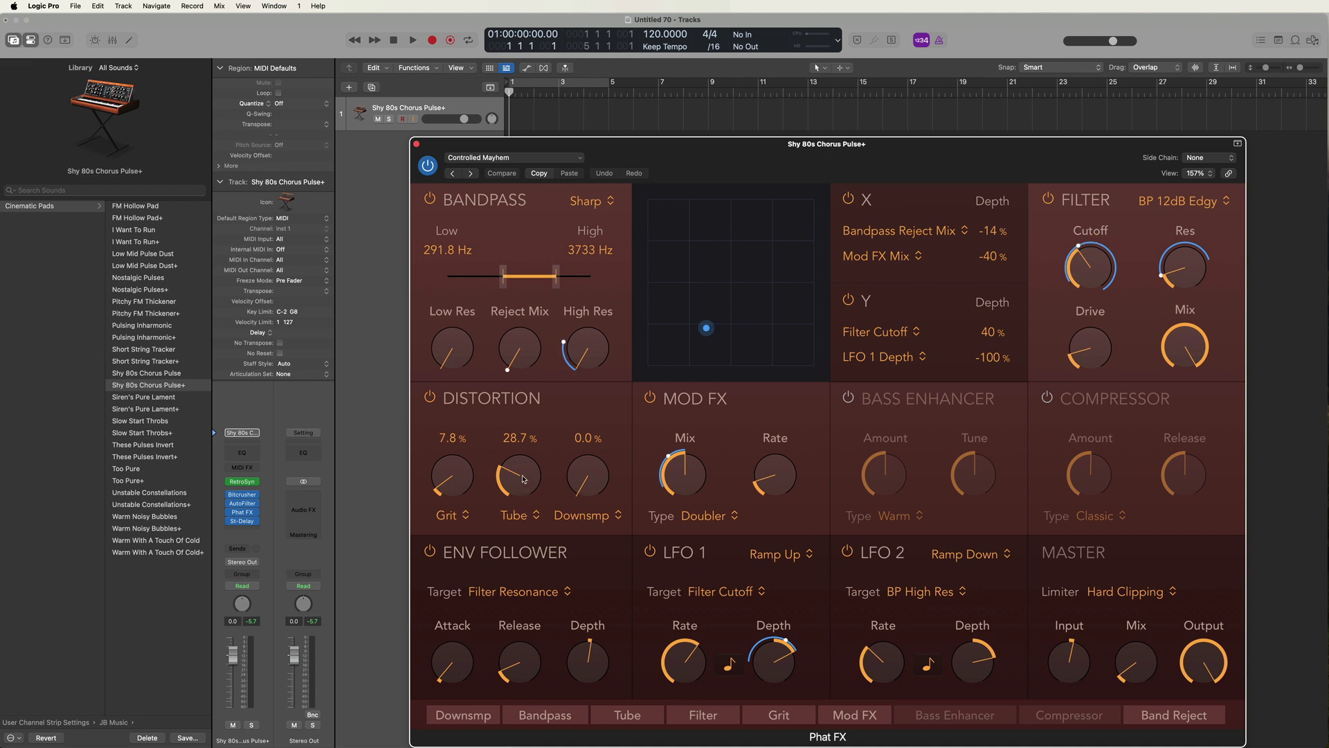
mouse_move(1146, 680)
mouse_move(1149, 670)
left_mouse_down()
mouse_move(1146, 591)
mouse_move(1139, 670)
left_mouse_up()
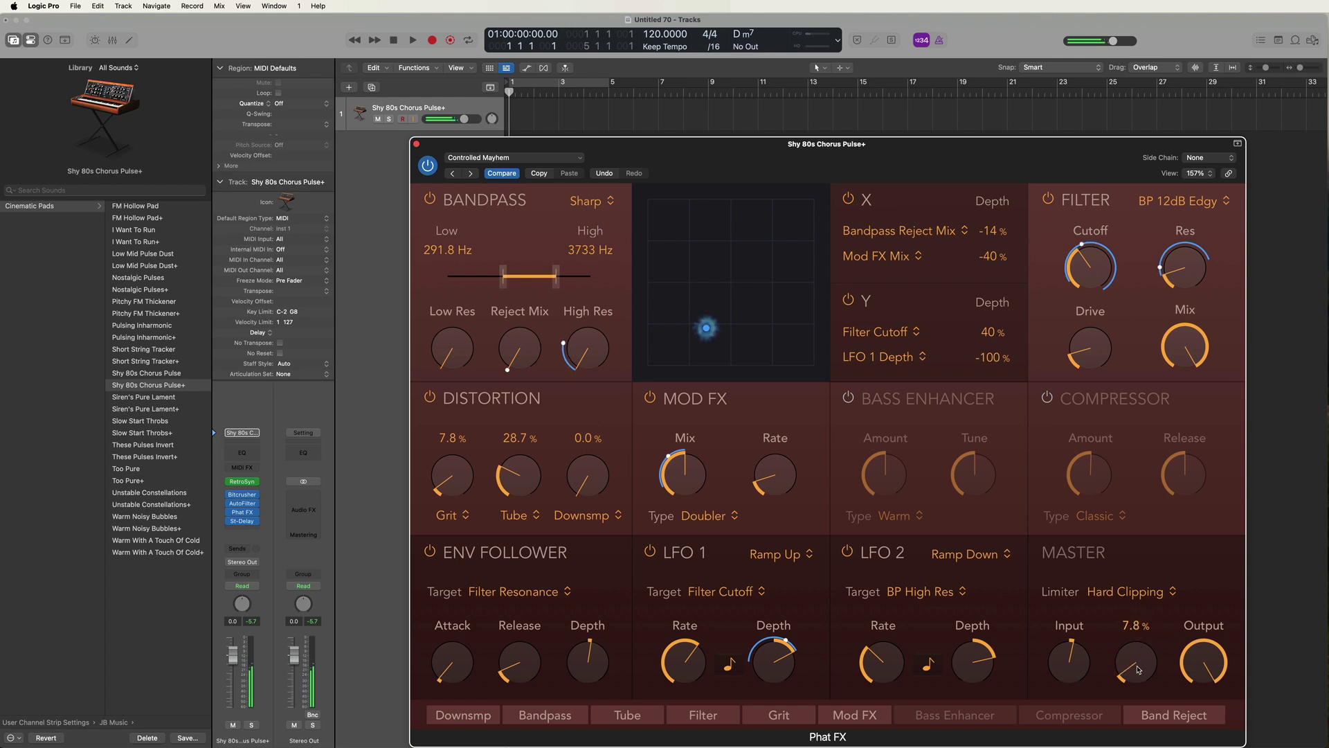
left_click_drag(1139, 670, 1139, 669)
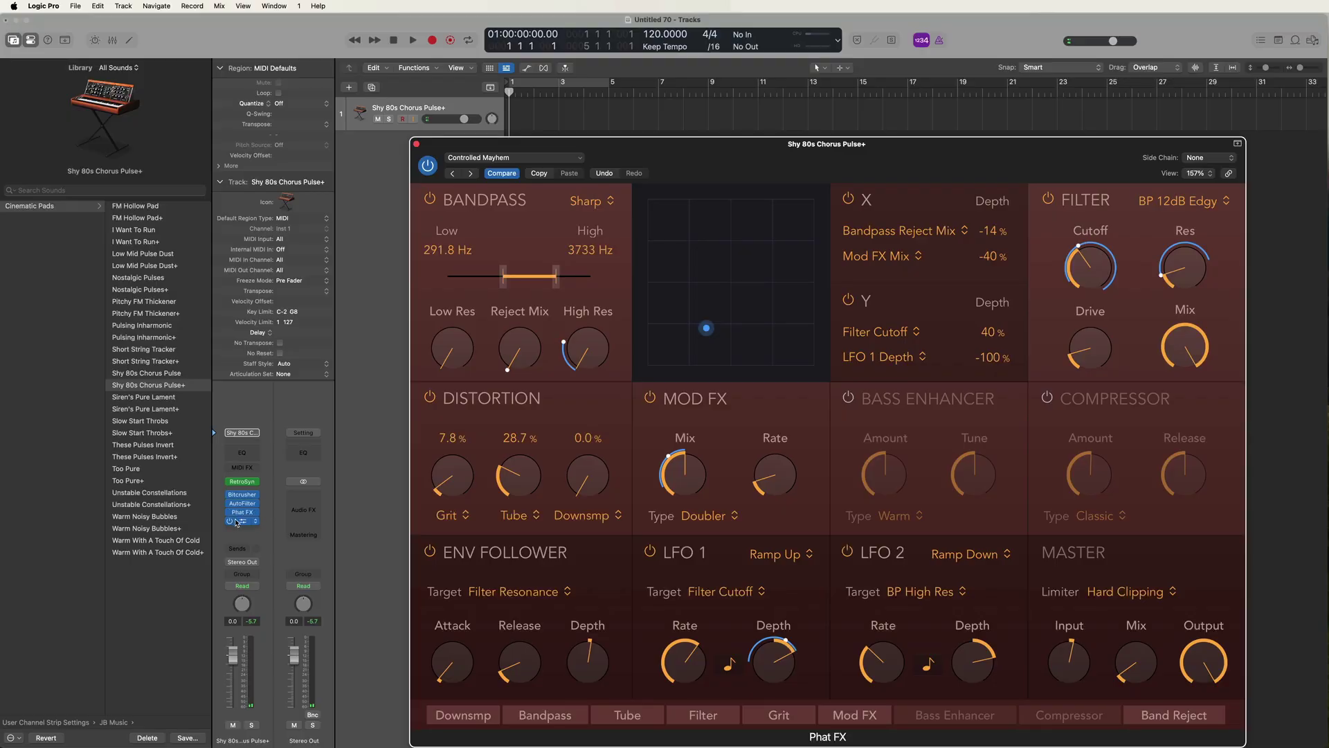
left_click(417, 145)
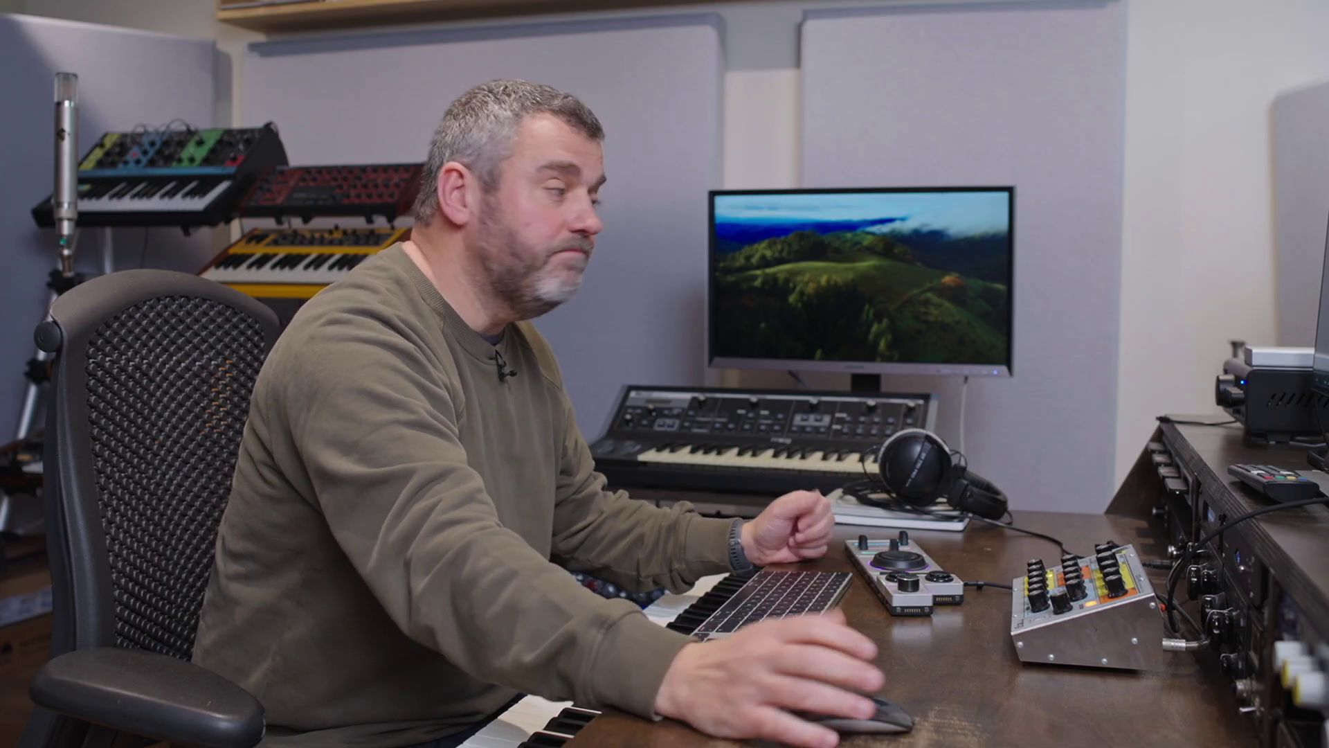